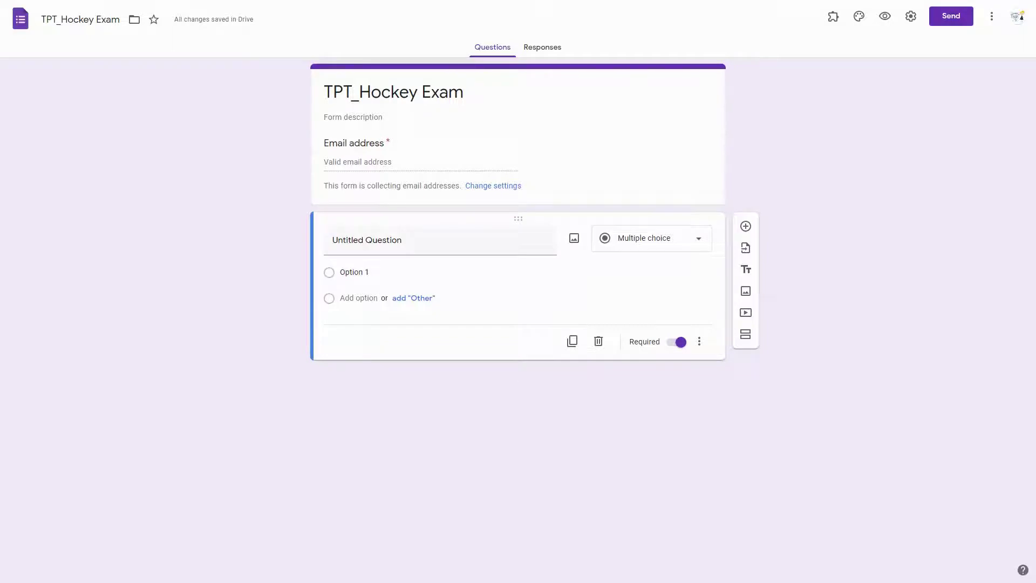
- Search 'final exam' and pick TPT_Physical Education Final Exam Traditional Course as the import source
{"action": "left_click", "coordinate": [747, 255]}
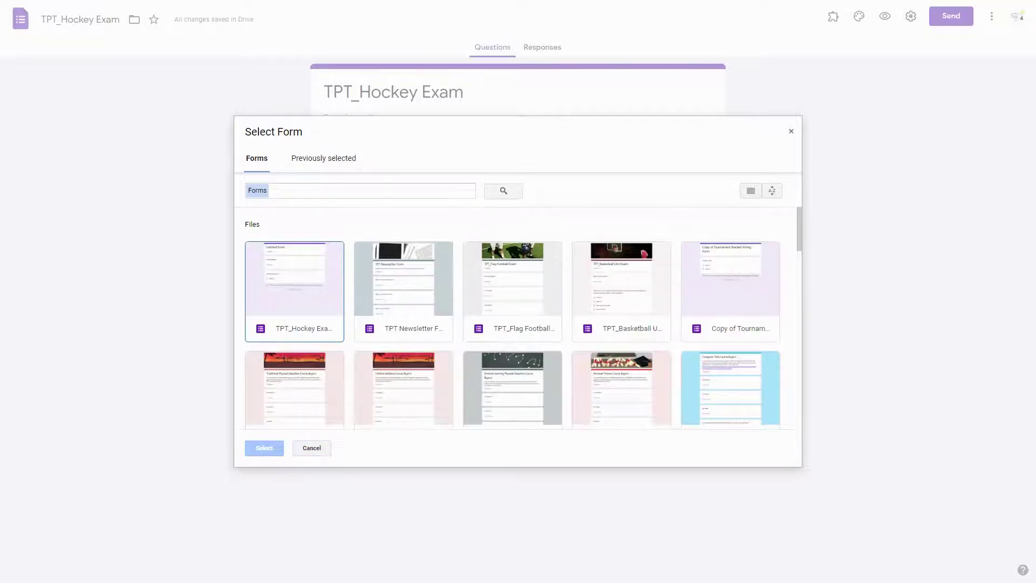
{"action": "left_click", "coordinate": [367, 190]}
{"action": "type", "text": "final exam"}
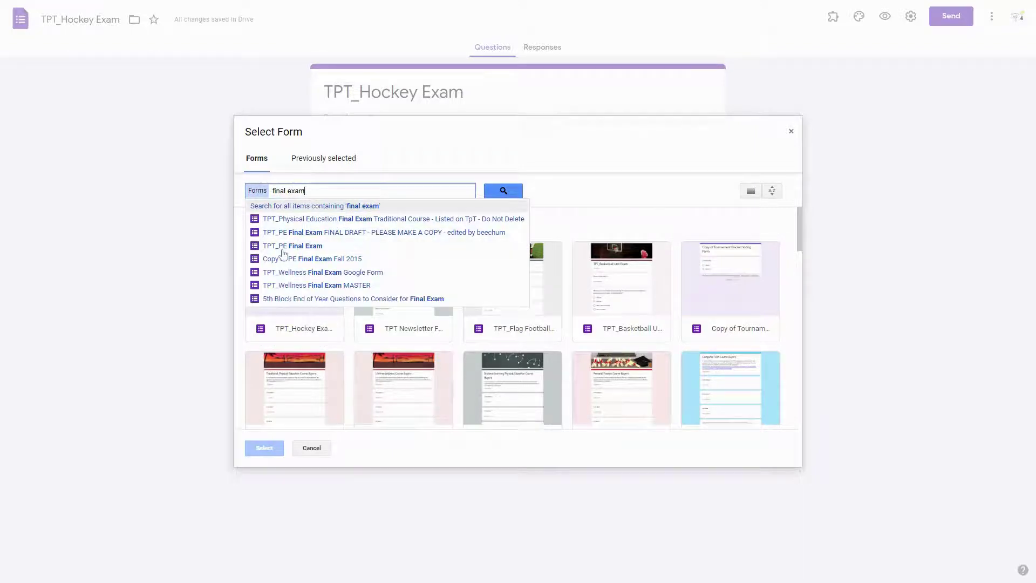
{"action": "left_click", "coordinate": [402, 218]}
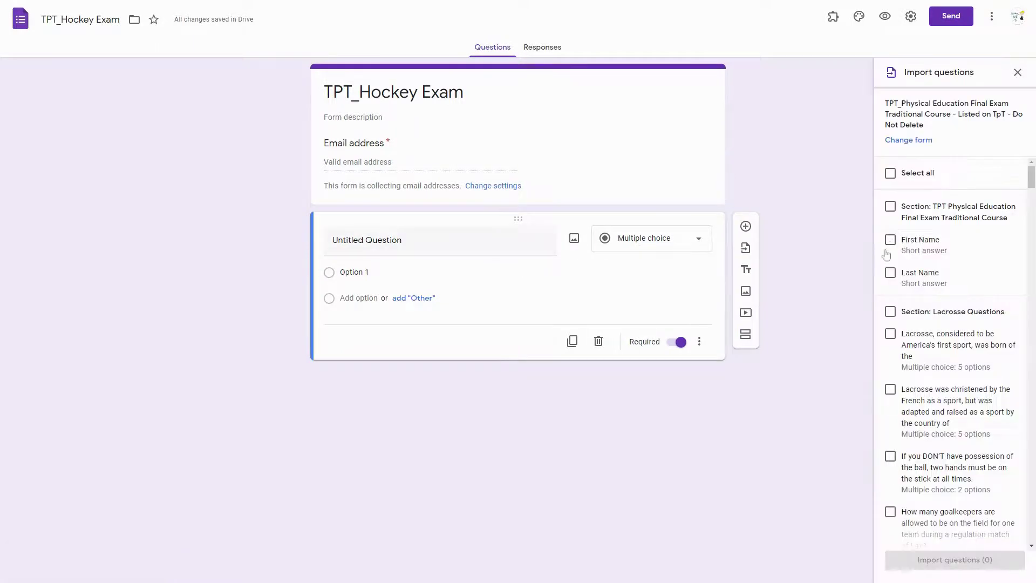
- Tick the First Name/Last Name opening section and the whole Floor Hockey Questions section, 26 items
{"action": "left_click", "coordinate": [890, 208]}
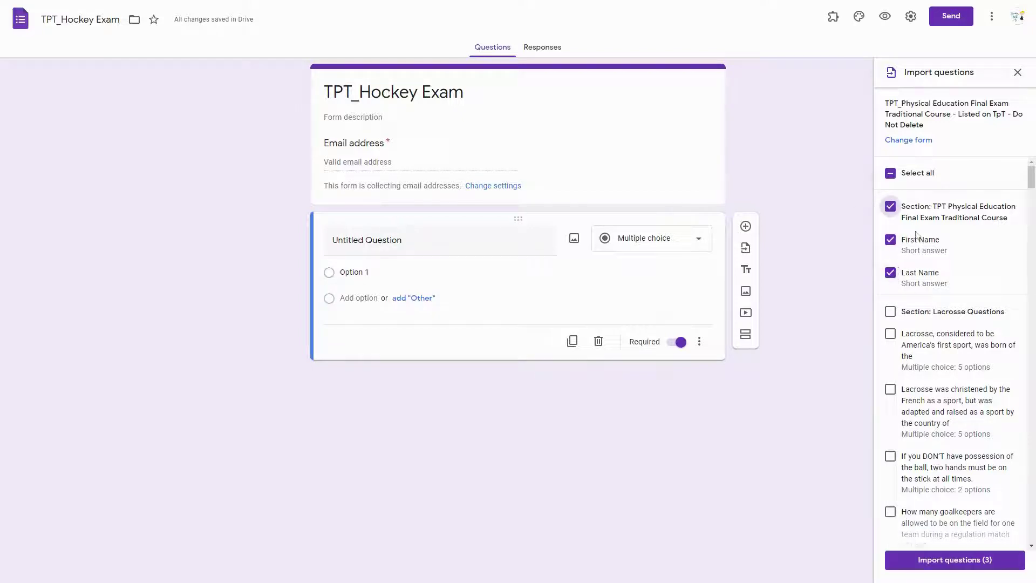
{"action": "left_click_drag", "start_coordinate": [1029, 182], "coordinate": [1031, 268]}
{"action": "scroll", "coordinate": [991, 305], "scroll_direction": "down", "scroll_amount": 1}
{"action": "scroll", "coordinate": [890, 200], "scroll_direction": "up", "scroll_amount": 1}
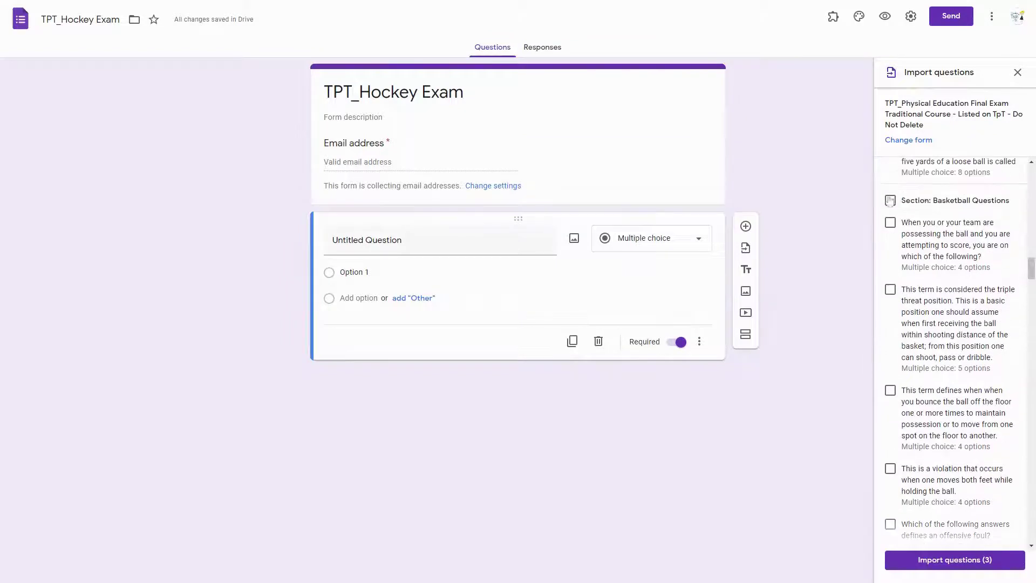
{"action": "scroll", "coordinate": [970, 227], "scroll_direction": "down", "scroll_amount": 12}
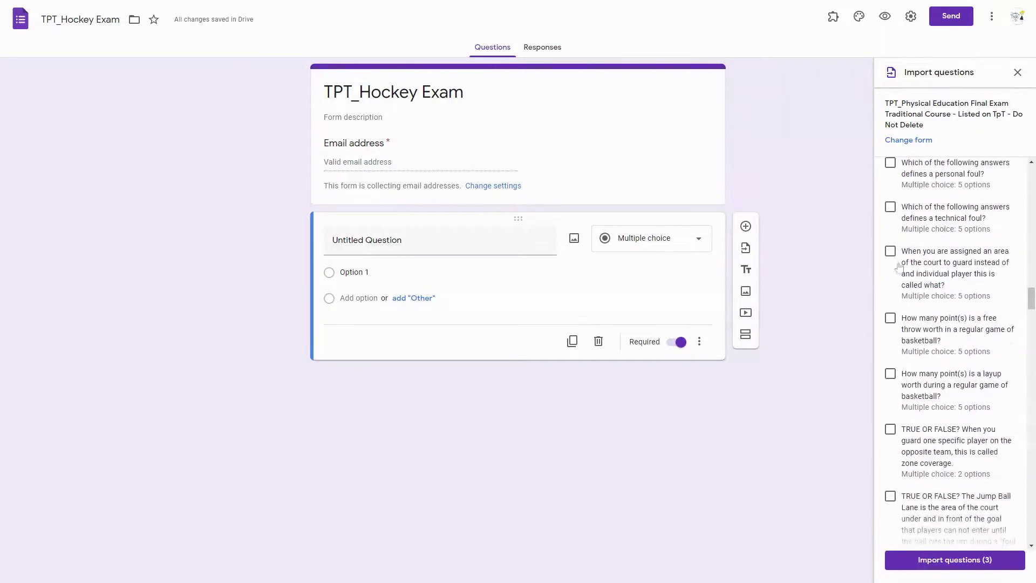
{"action": "scroll", "coordinate": [903, 316], "scroll_direction": "down", "scroll_amount": 15}
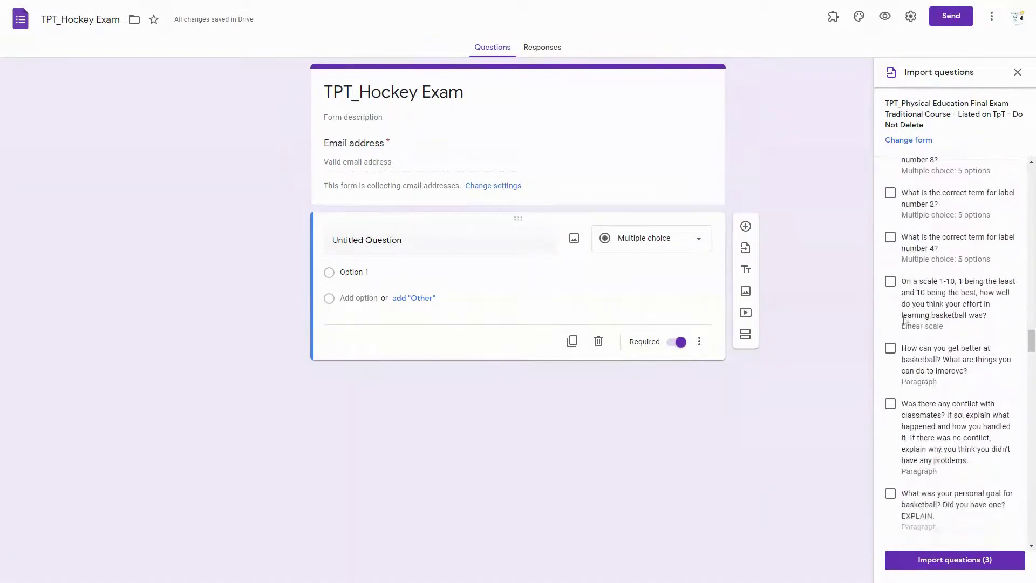
{"action": "scroll", "coordinate": [905, 321], "scroll_direction": "down", "scroll_amount": 15}
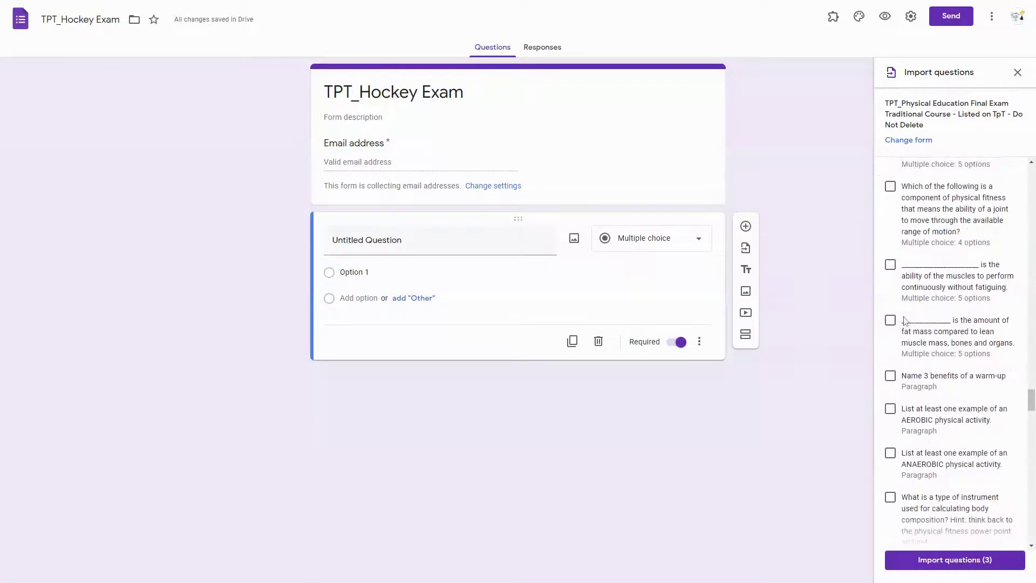
{"action": "scroll", "coordinate": [904, 321], "scroll_direction": "down", "scroll_amount": 15}
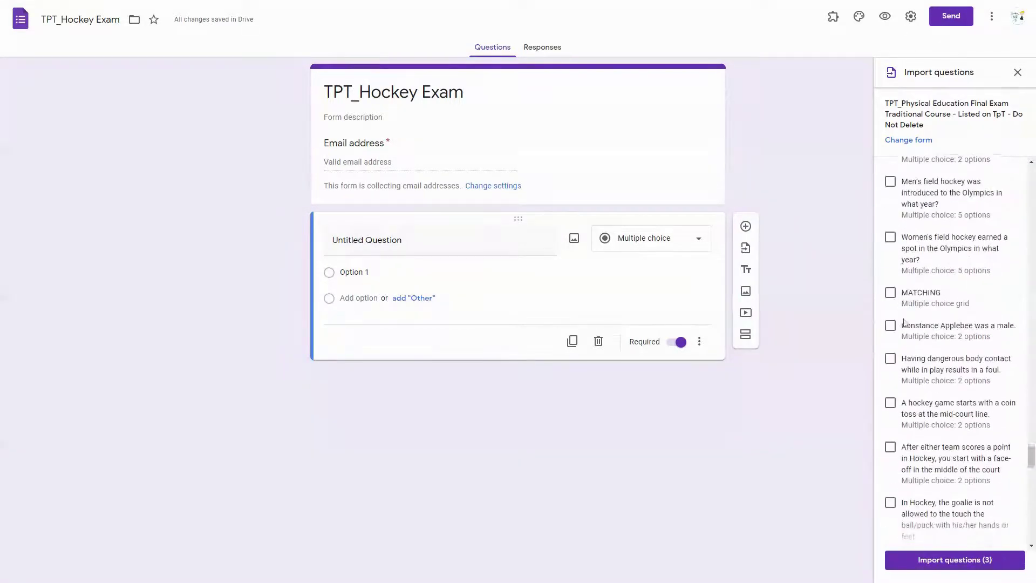
{"action": "scroll", "coordinate": [908, 317], "scroll_direction": "up", "scroll_amount": 2}
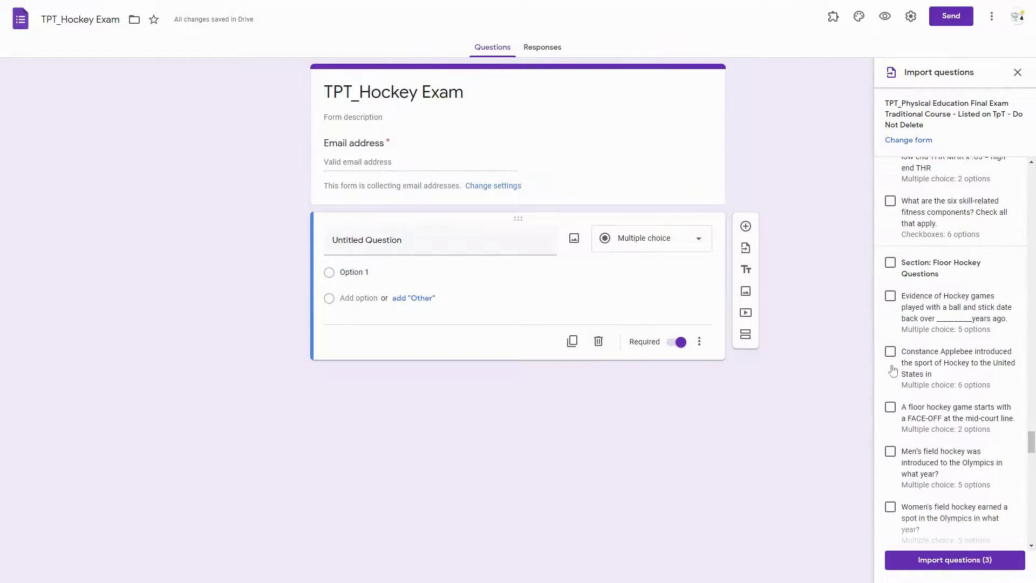
{"action": "left_click", "coordinate": [890, 263]}
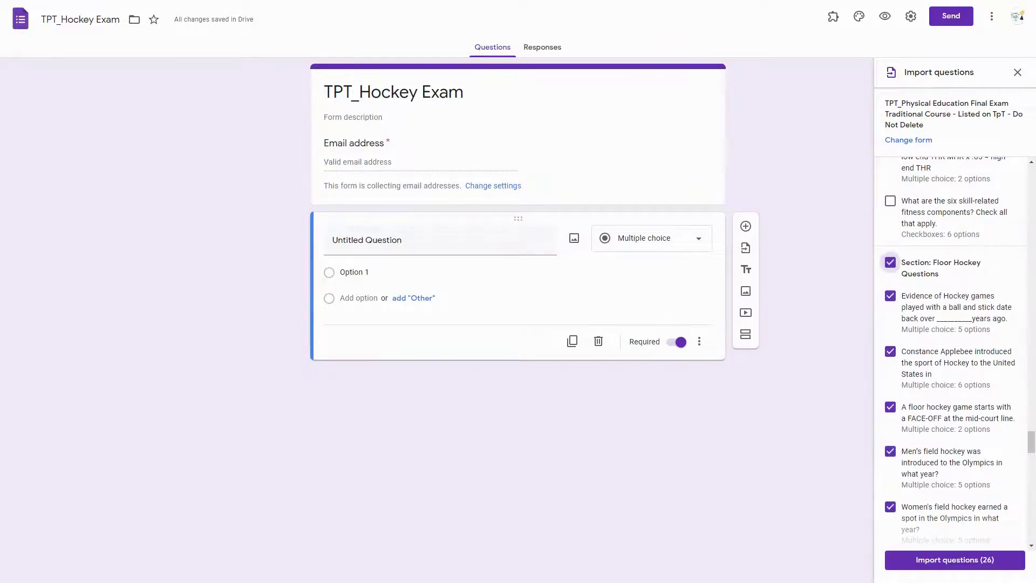
{"action": "left_click_drag", "start_coordinate": [1028, 441], "coordinate": [1023, 514]}
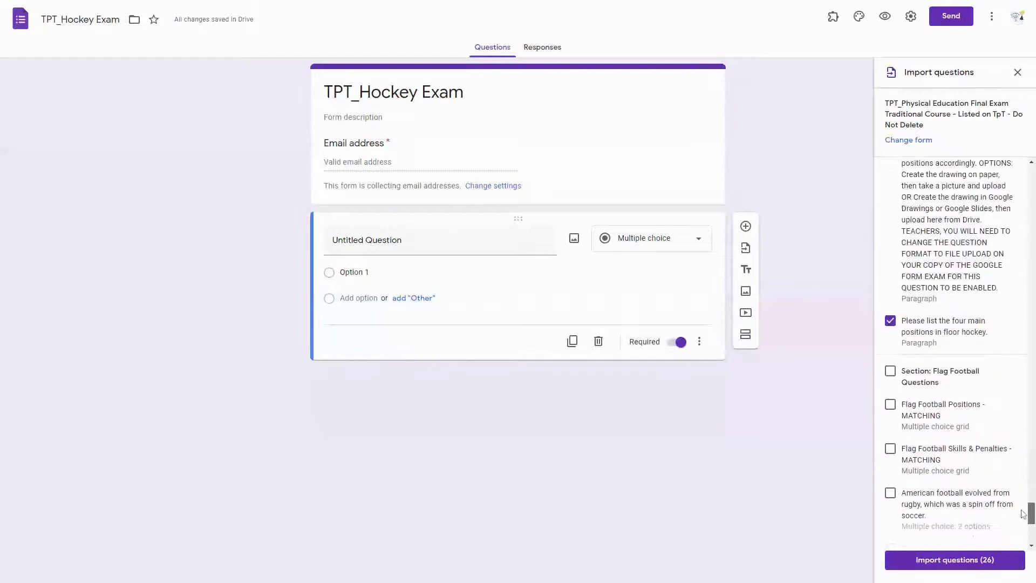
- Import the 26 items, then check the first hockey question's answer key, keyed 4,000
{"action": "left_click", "coordinate": [963, 560]}
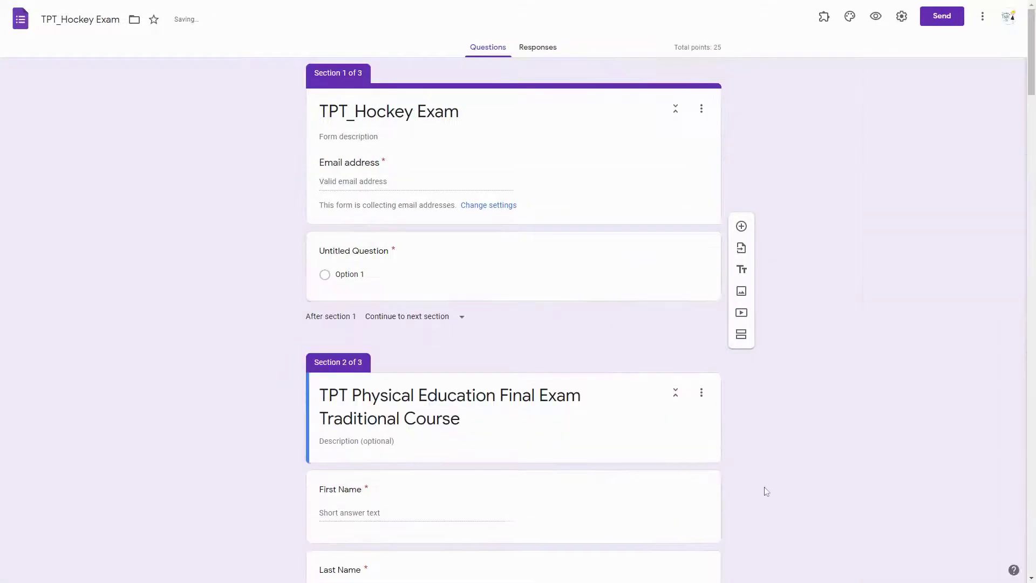
{"action": "scroll", "coordinate": [760, 423], "scroll_direction": "down", "scroll_amount": 6}
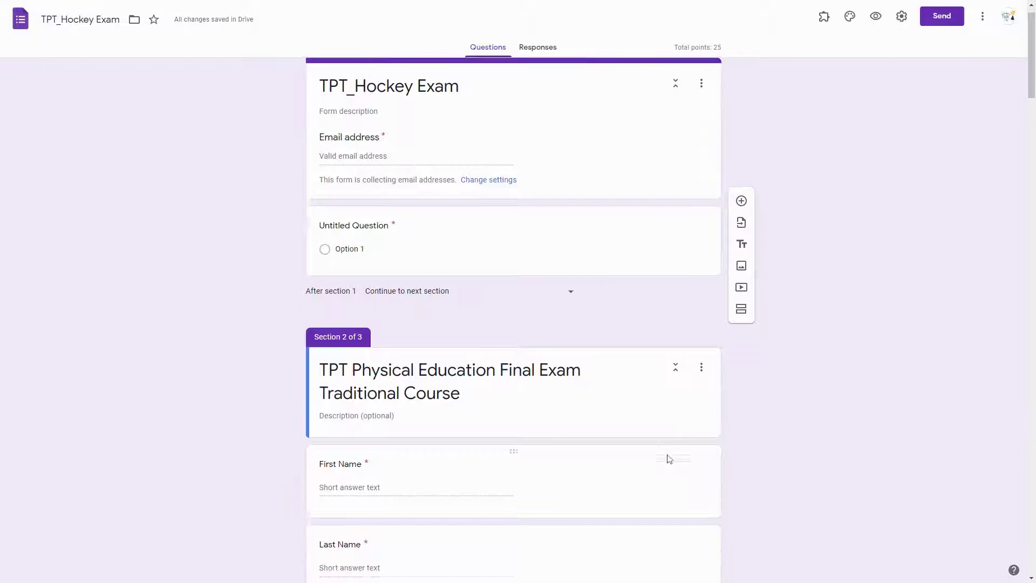
{"action": "scroll", "coordinate": [459, 264], "scroll_direction": "down", "scroll_amount": 5}
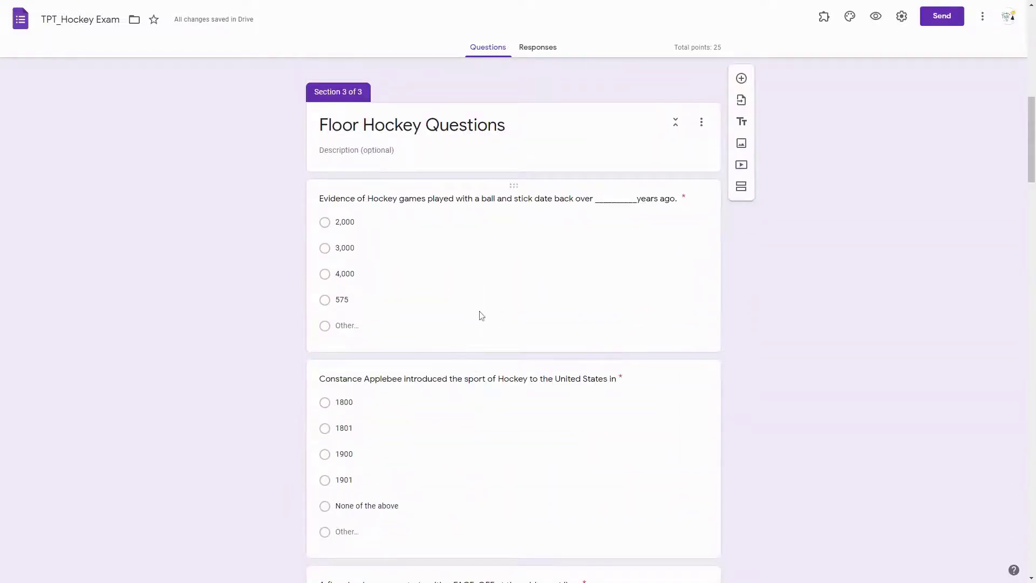
{"action": "left_click", "coordinate": [478, 286]}
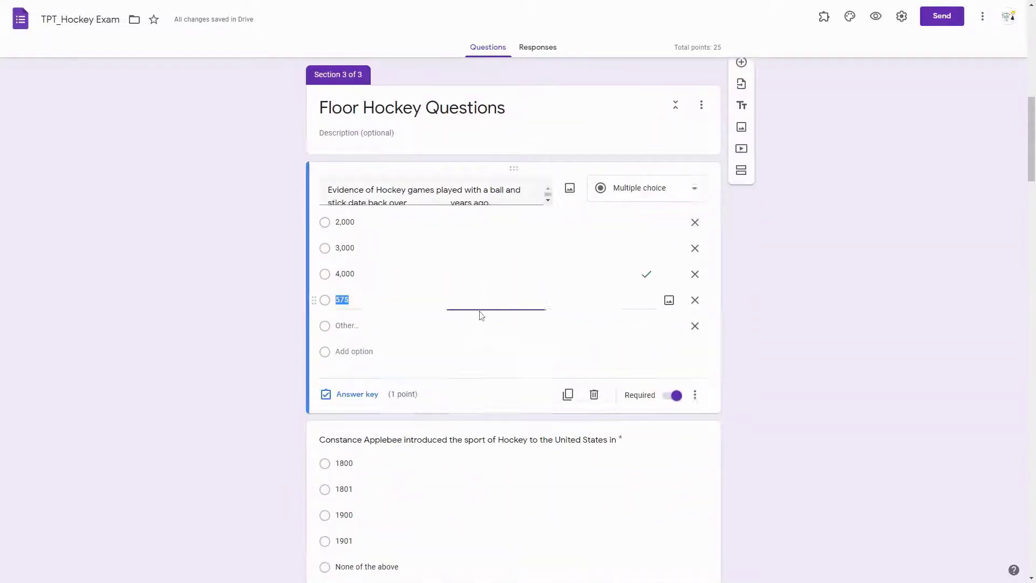
{"action": "left_click", "coordinate": [357, 394]}
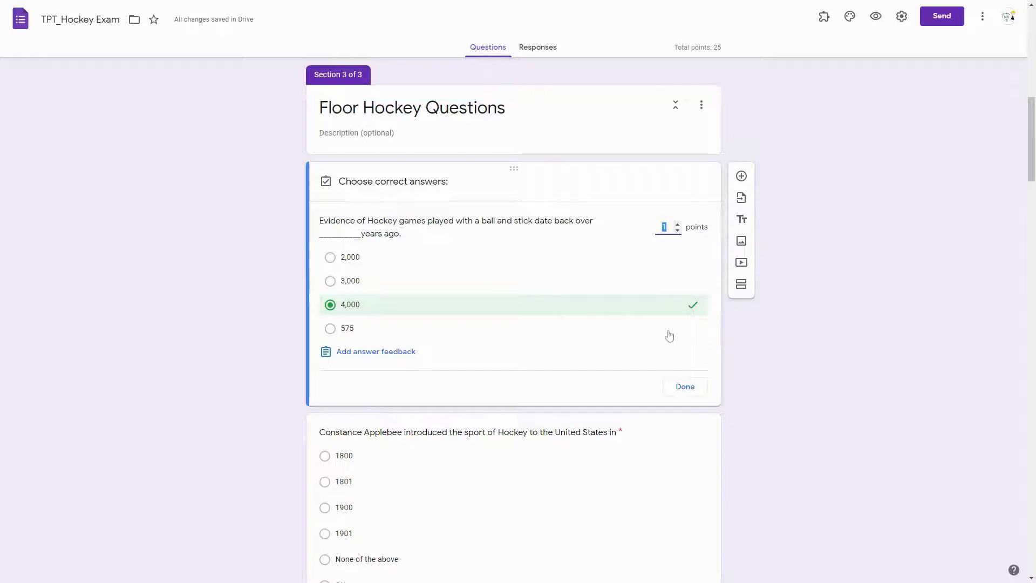
{"action": "scroll", "coordinate": [741, 337], "scroll_direction": "up", "scroll_amount": 10}
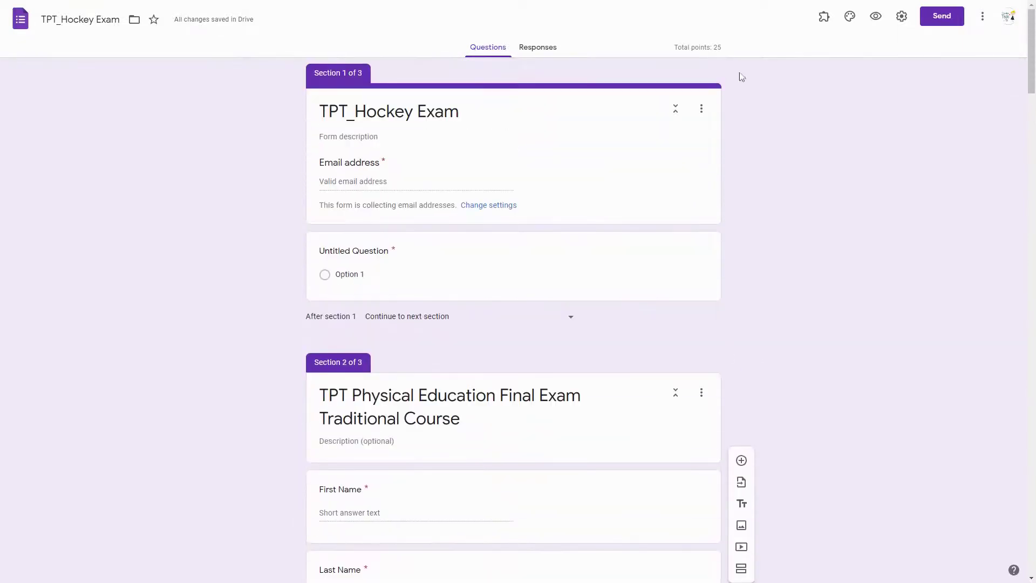
- Check the 25-point total and delete the empty Untitled Question
{"action": "triple_click", "coordinate": [726, 50]}
{"action": "left_click", "coordinate": [734, 49]}
{"action": "triple_click", "coordinate": [728, 51]}
{"action": "left_click", "coordinate": [726, 53]}
{"action": "triple_click", "coordinate": [722, 52]}
{"action": "scroll", "coordinate": [735, 262], "scroll_direction": "down", "scroll_amount": 1}
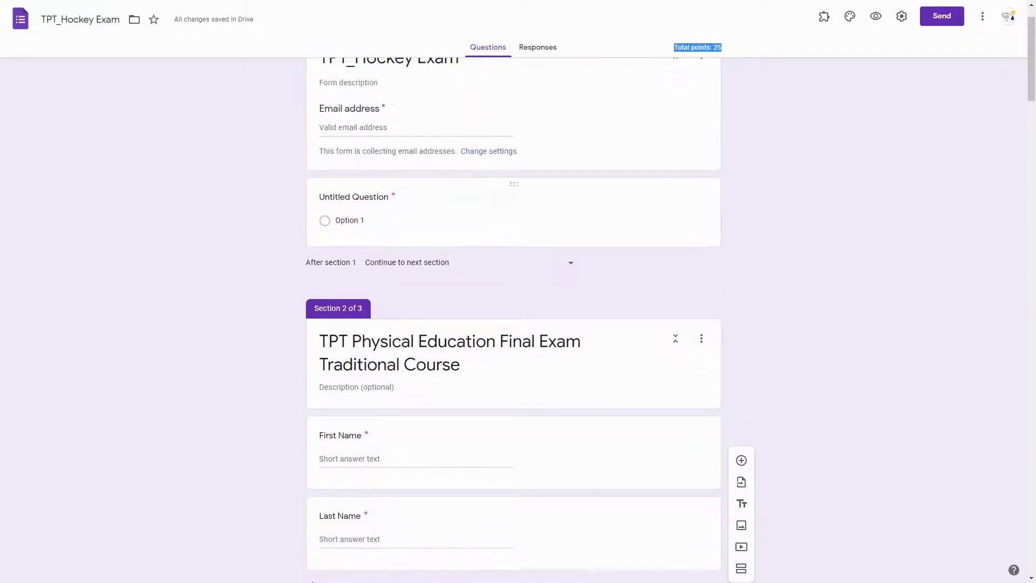
{"action": "left_click", "coordinate": [656, 240]}
{"action": "left_click", "coordinate": [593, 307]}
- Set the first hockey question's answer key to 5 points
{"action": "scroll", "coordinate": [534, 306], "scroll_direction": "down", "scroll_amount": 8}
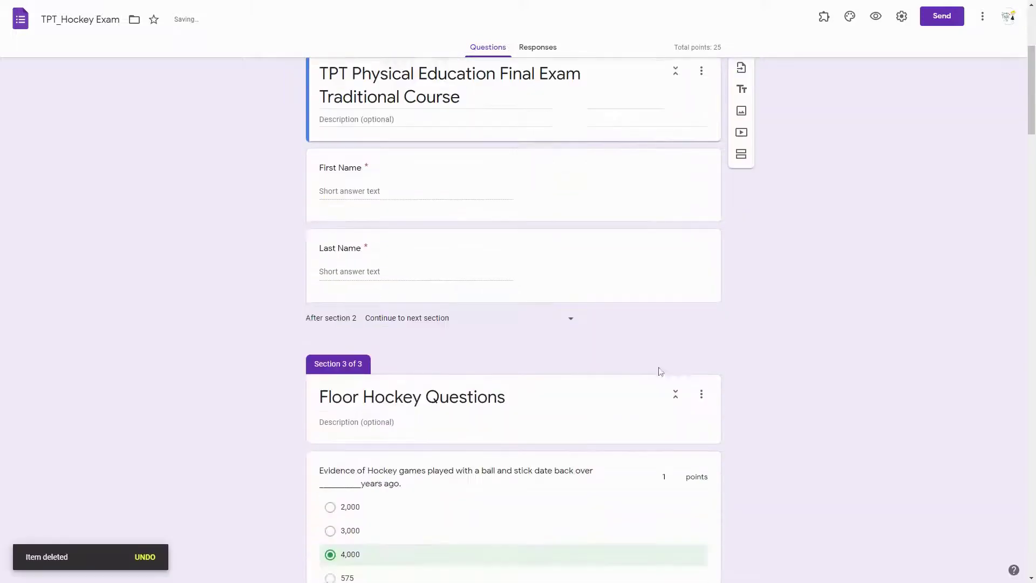
{"action": "left_click", "coordinate": [675, 236]}
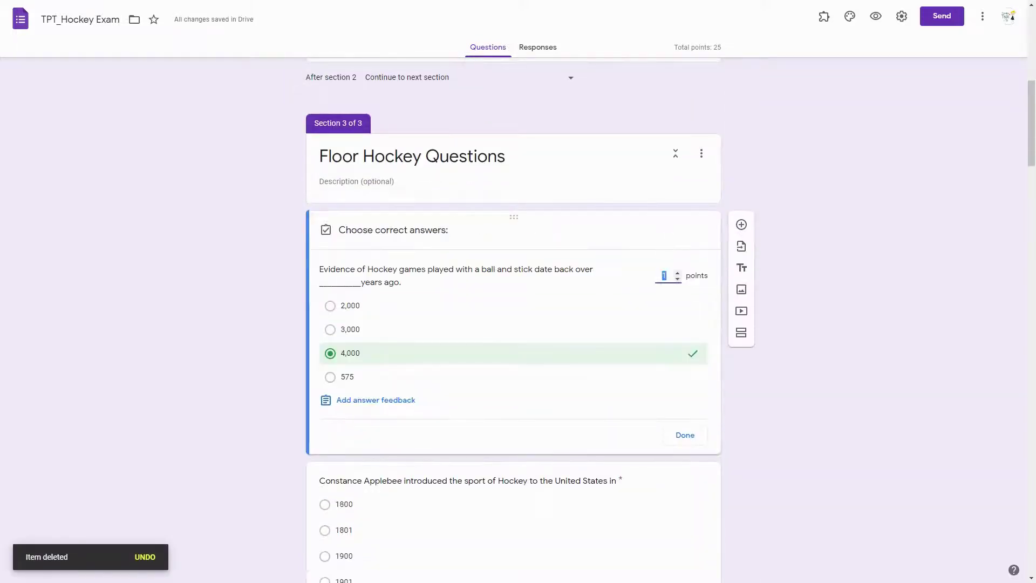
{"action": "type", "text": "5"}
{"action": "left_click", "coordinate": [829, 331]}
{"action": "scroll", "coordinate": [684, 331], "scroll_direction": "down", "scroll_amount": 1}
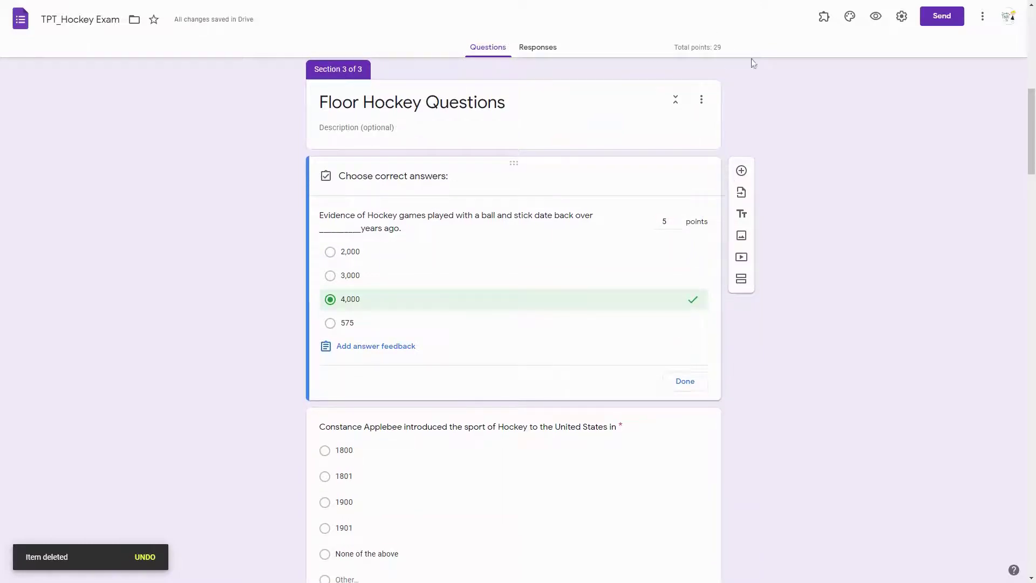
{"action": "left_click", "coordinate": [702, 384]}
- Give the Constance Applebee question 5 points in its answer key
{"action": "scroll", "coordinate": [636, 329], "scroll_direction": "down", "scroll_amount": 5}
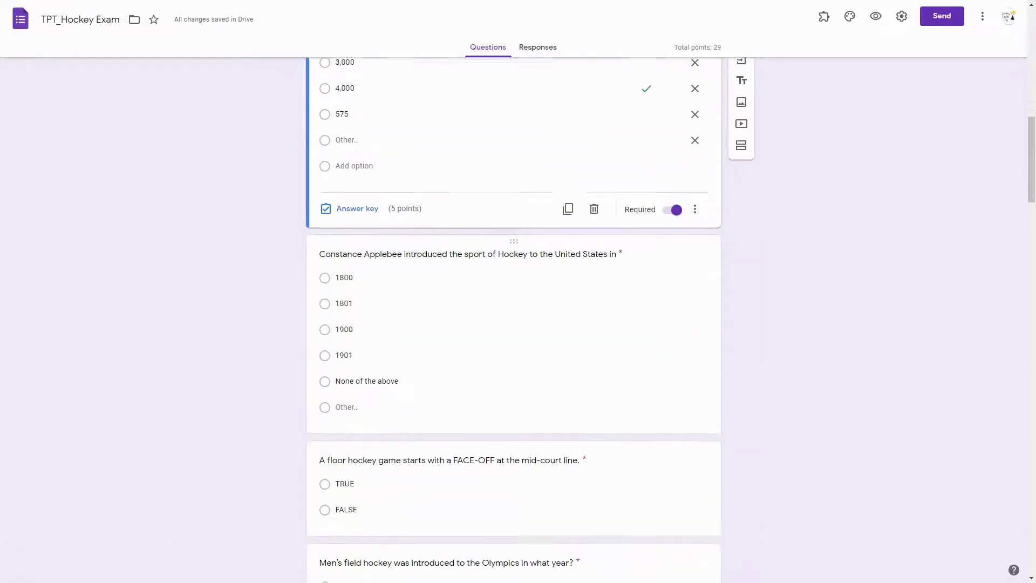
{"action": "left_click", "coordinate": [606, 301]}
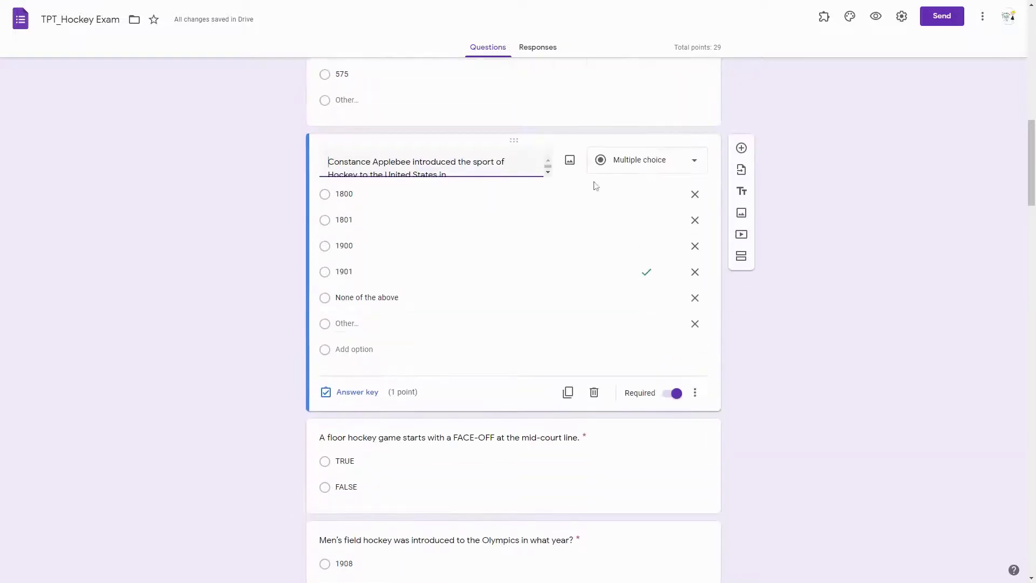
{"action": "left_click", "coordinate": [353, 392]}
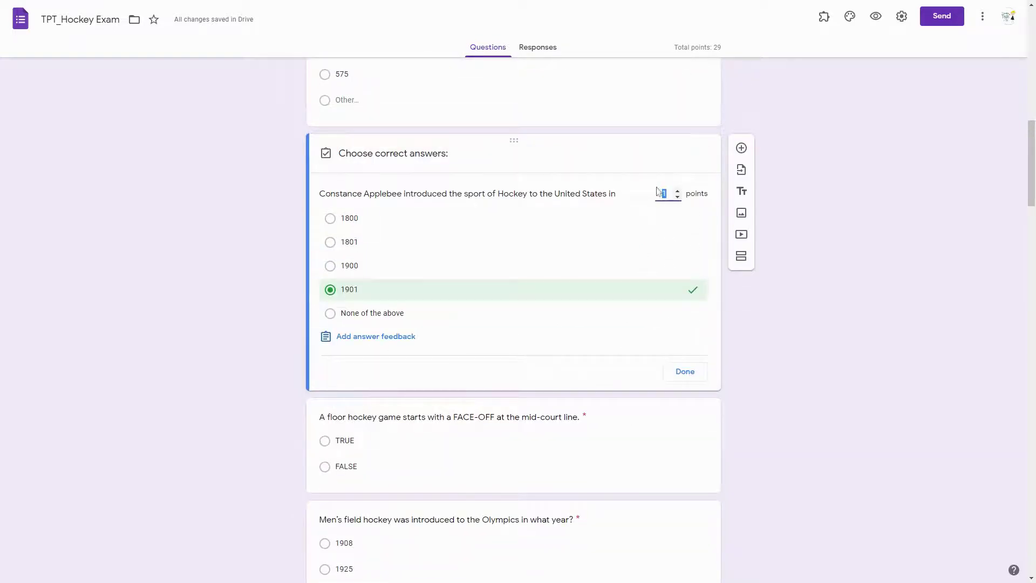
{"action": "type", "text": "5"}
{"action": "left_click", "coordinate": [685, 371]}
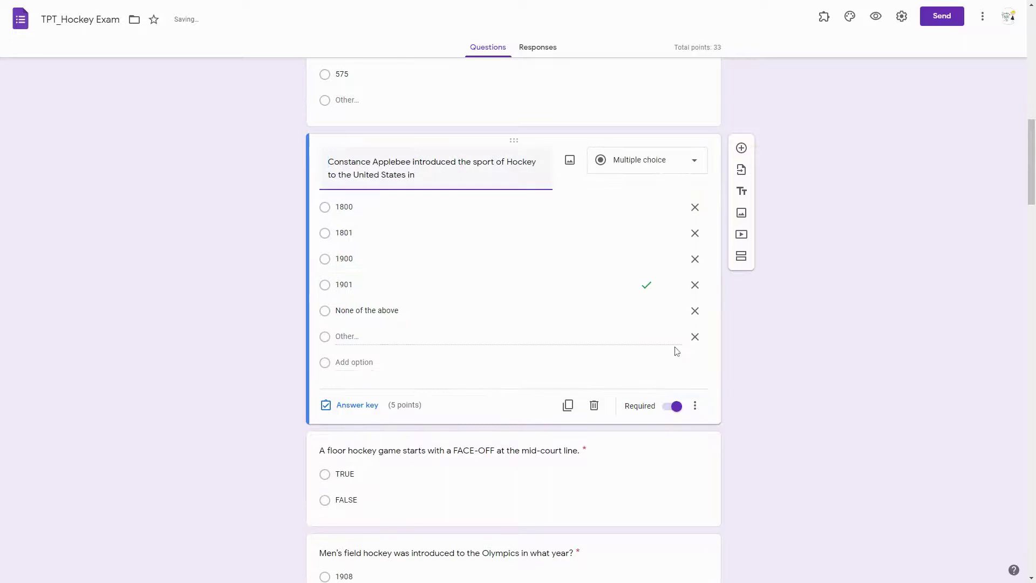
- Give the floor hockey TRUE/FALSE question 5 points, raising the total to 37, and open settings
{"action": "scroll", "coordinate": [674, 351], "scroll_direction": "down", "scroll_amount": 3}
{"action": "left_click", "coordinate": [440, 356]}
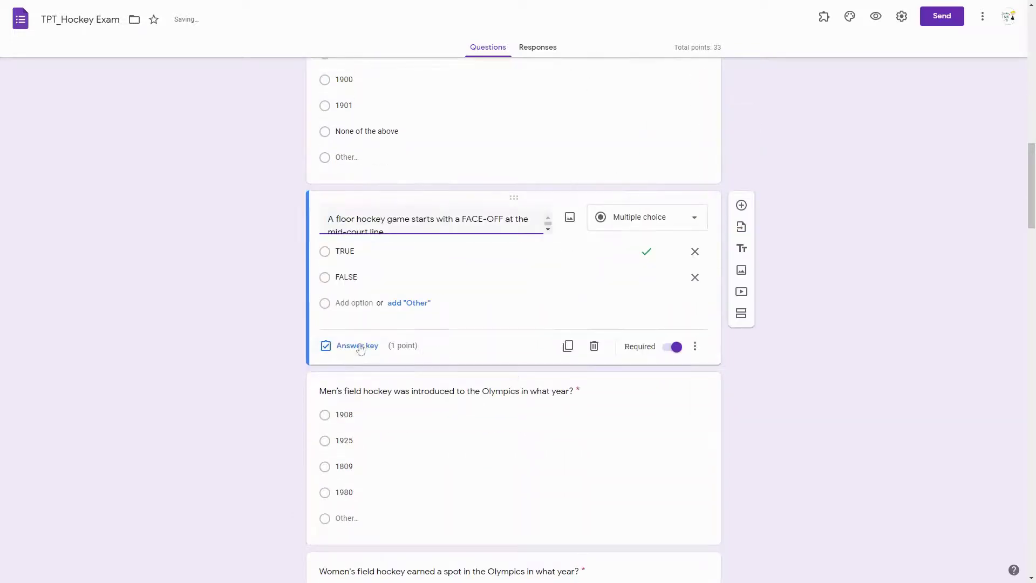
{"action": "left_click", "coordinate": [353, 348]}
{"action": "left_click", "coordinate": [594, 273]}
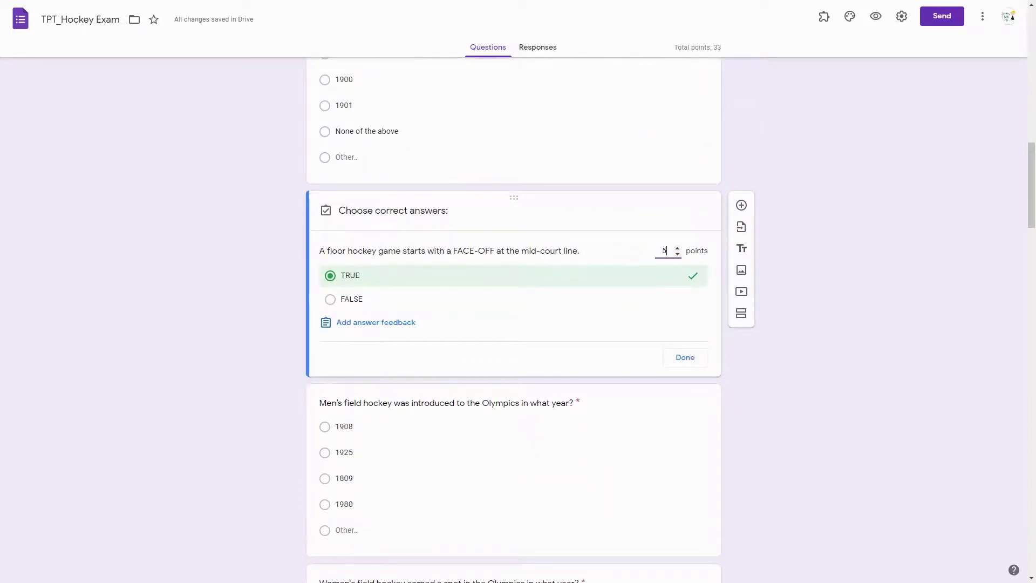
{"action": "type", "text": "5"}
{"action": "left_click", "coordinate": [684, 357]}
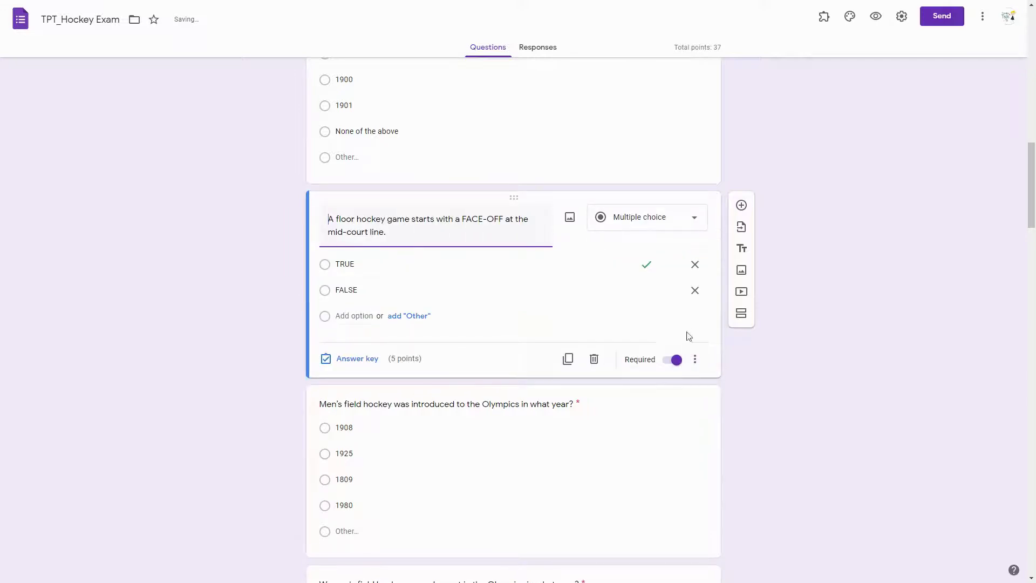
{"action": "left_click", "coordinate": [902, 18]}
- Save default preferences so new questions are required and worth 5 quiz points
{"action": "left_click", "coordinate": [608, 72]}
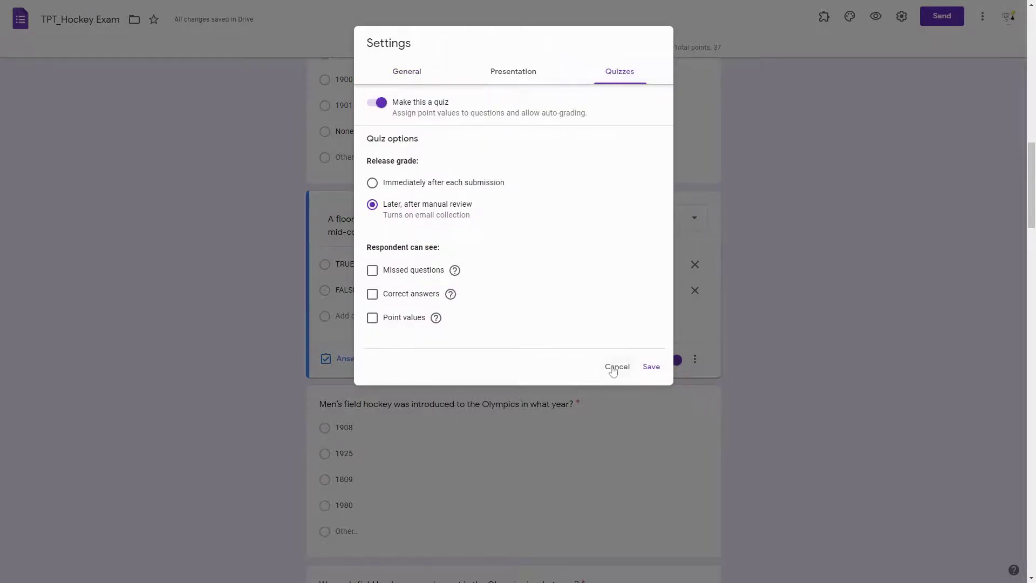
{"action": "left_click", "coordinate": [616, 366]}
{"action": "left_click", "coordinate": [982, 17]}
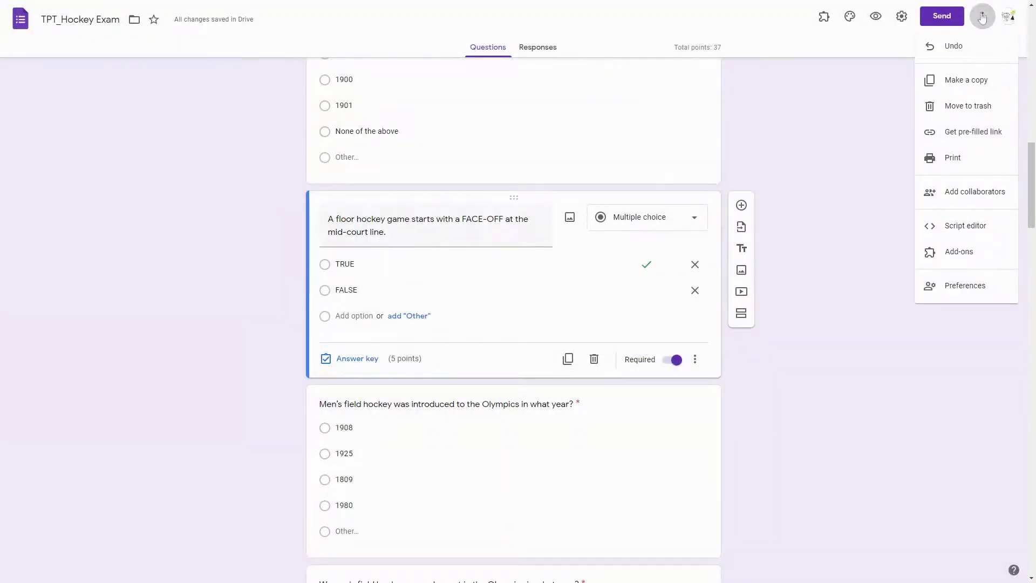
{"action": "left_click", "coordinate": [953, 276]}
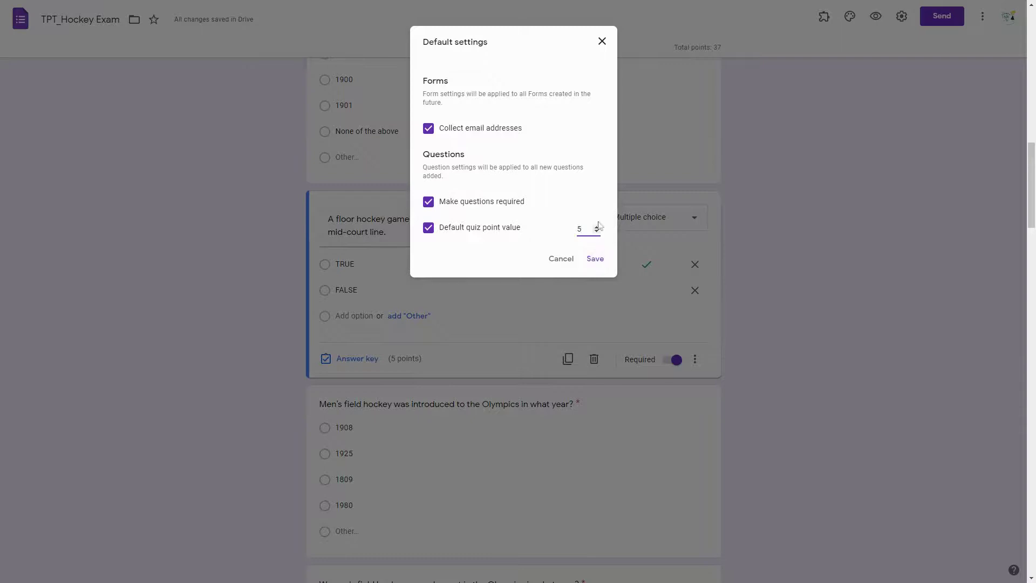
{"action": "left_click", "coordinate": [595, 260]}
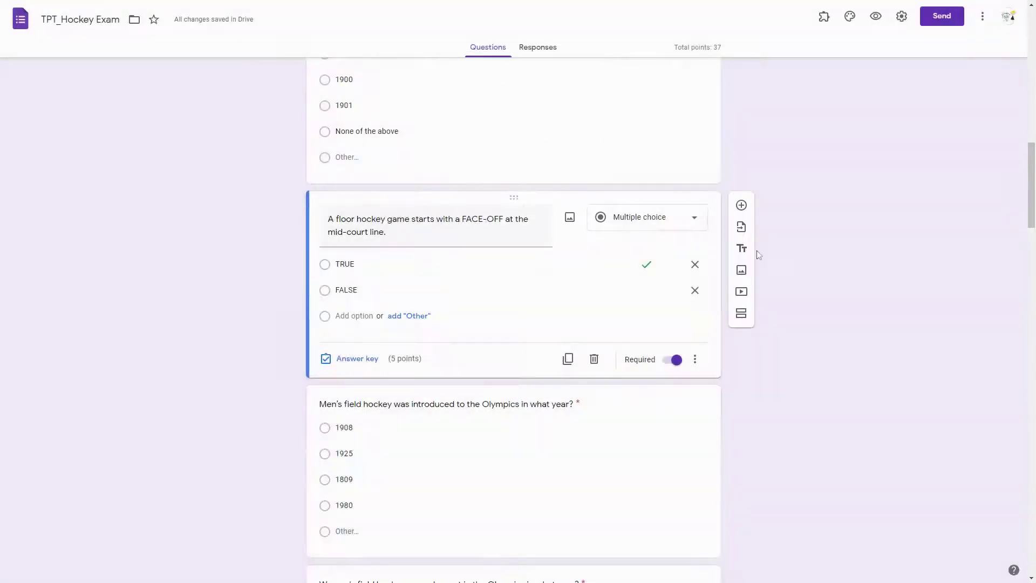
{"action": "left_click_drag", "start_coordinate": [1032, 222], "coordinate": [1032, 87]}
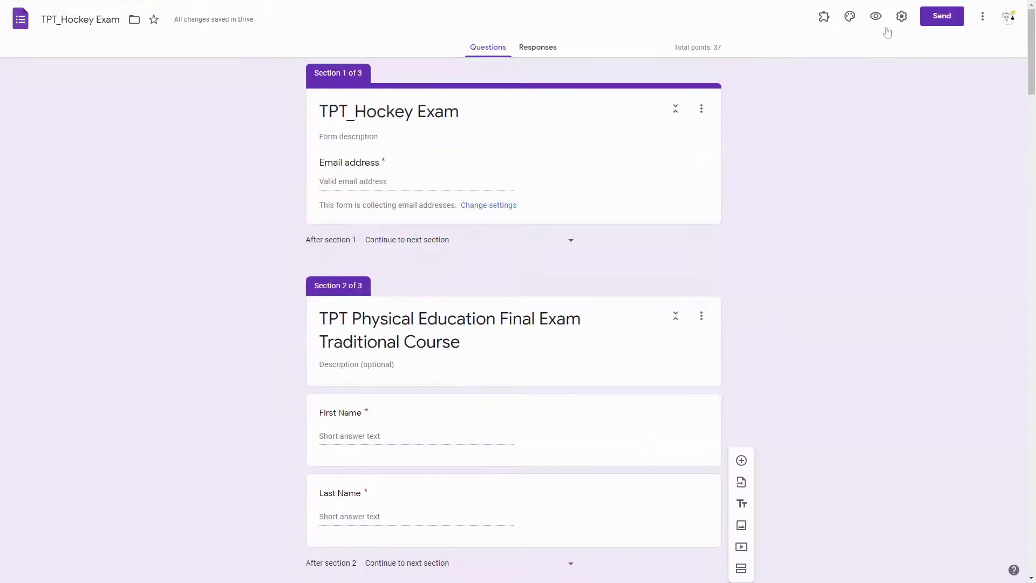
- Pick a teal theme and insert the hockey goalie header image from Sports and games
{"action": "left_click", "coordinate": [850, 17]}
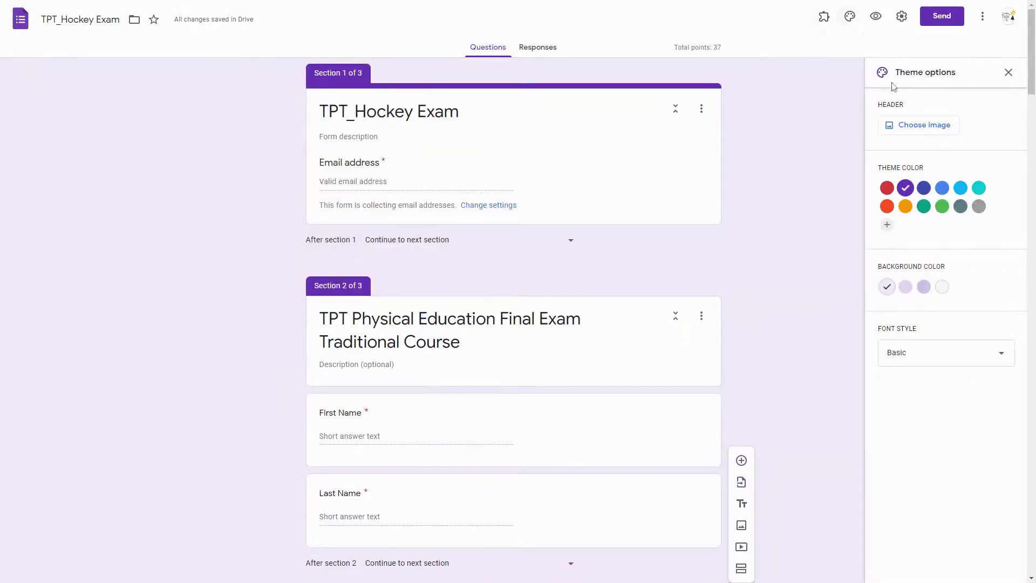
{"action": "left_click", "coordinate": [978, 189]}
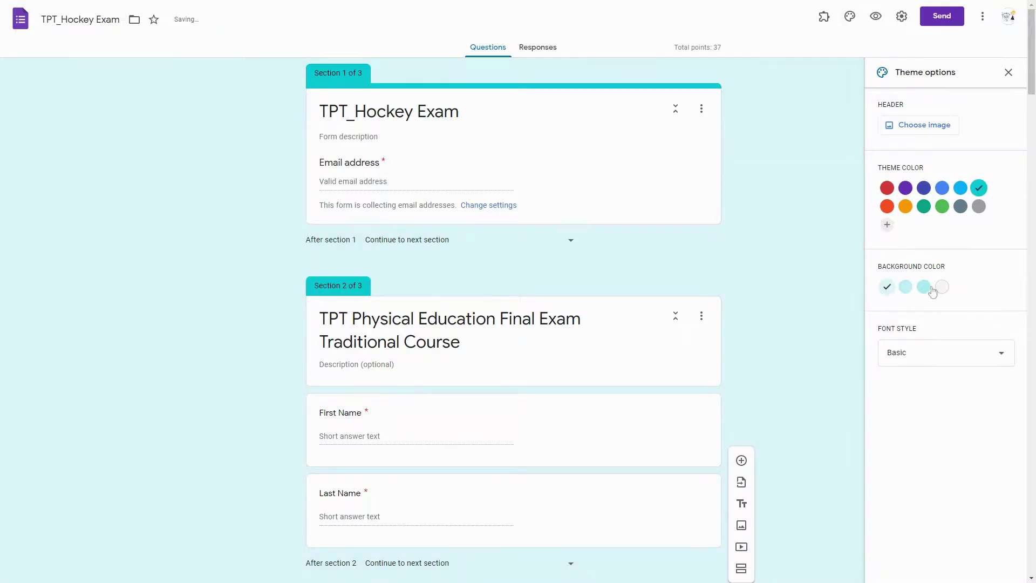
{"action": "left_click", "coordinate": [914, 125]}
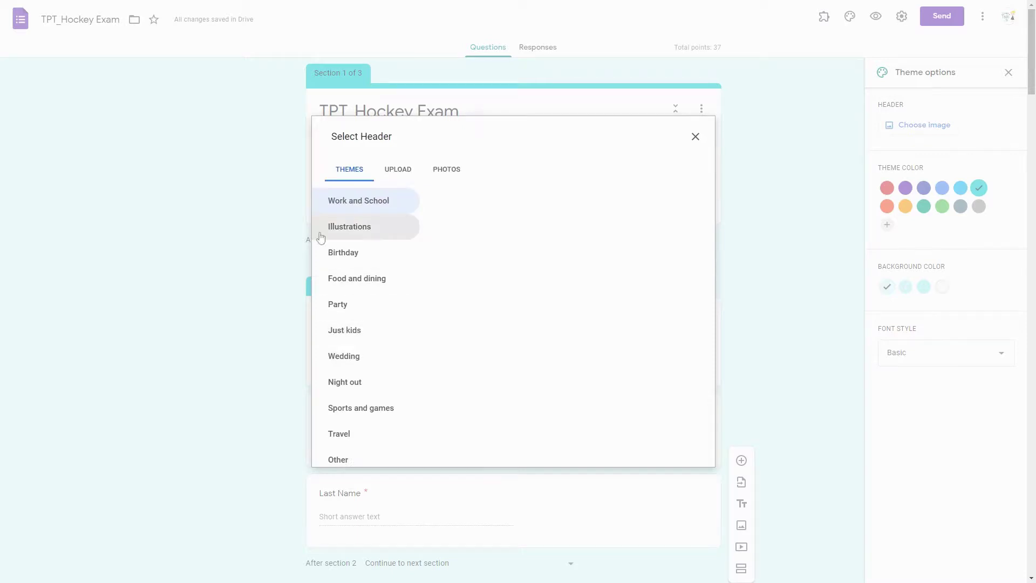
{"action": "left_click", "coordinate": [377, 418]}
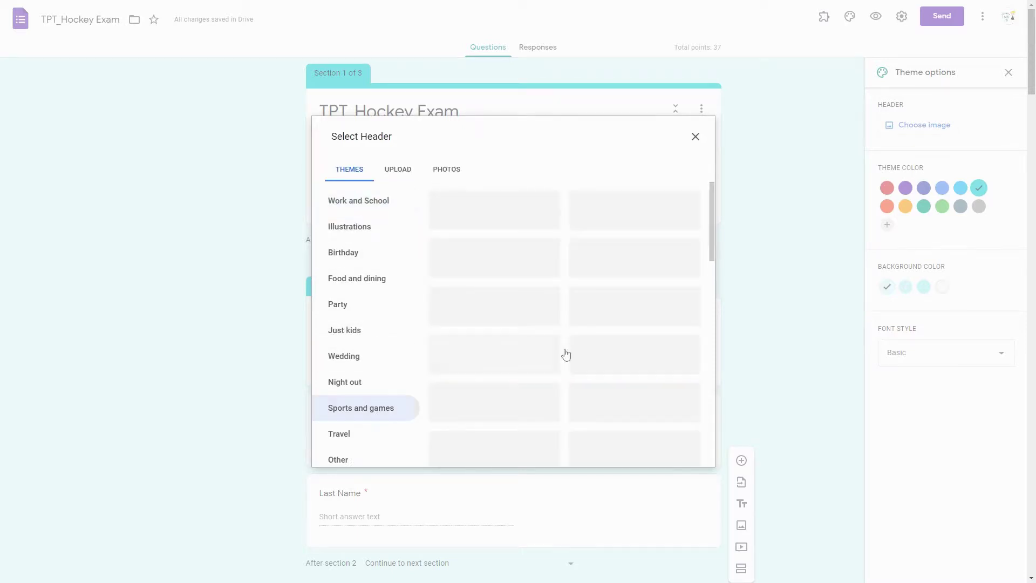
{"action": "left_click_drag", "start_coordinate": [713, 211], "coordinate": [714, 219]}
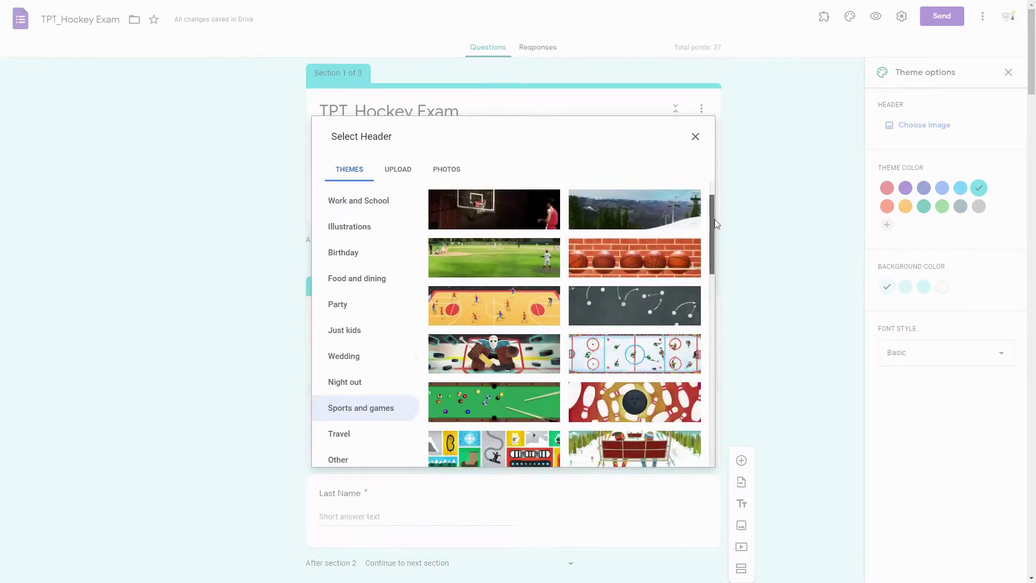
{"action": "left_click", "coordinate": [505, 364]}
{"action": "left_click", "coordinate": [683, 459]}
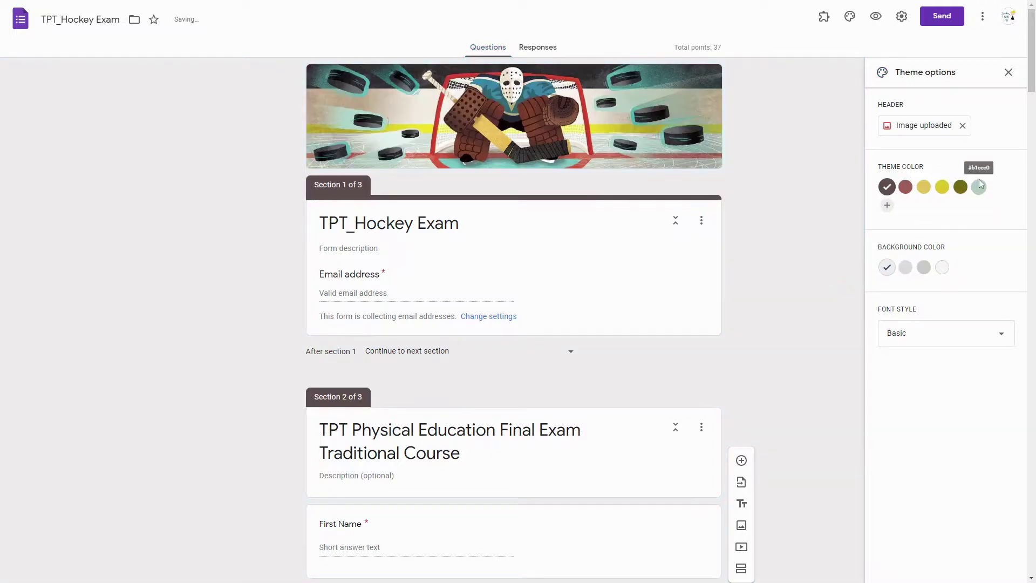
- Set a light teal theme colour and background, and apply the Playful font
{"action": "left_click", "coordinate": [978, 187]}
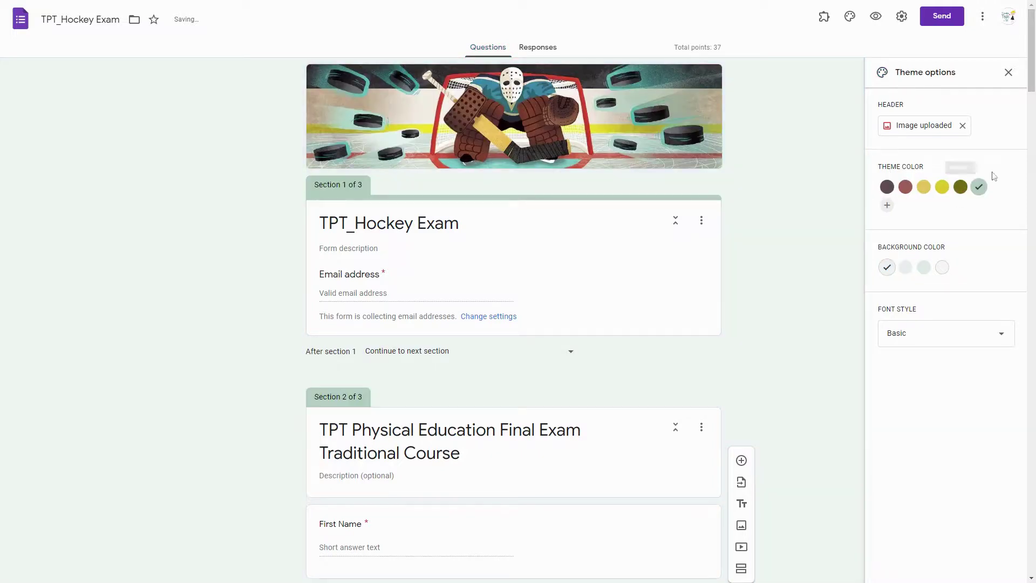
{"action": "left_click", "coordinate": [924, 267]}
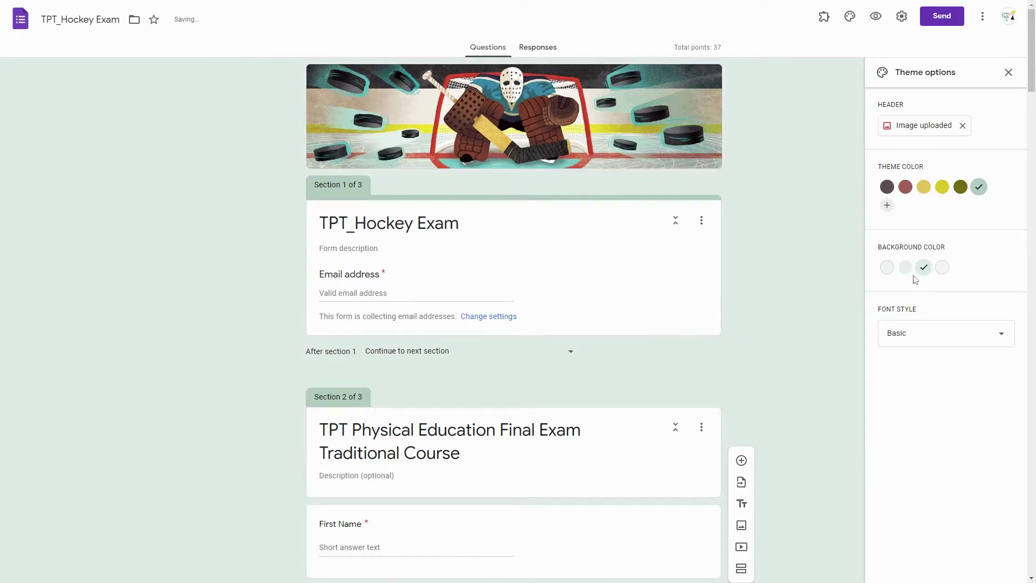
{"action": "left_click", "coordinate": [935, 333]}
{"action": "left_click", "coordinate": [925, 419]}
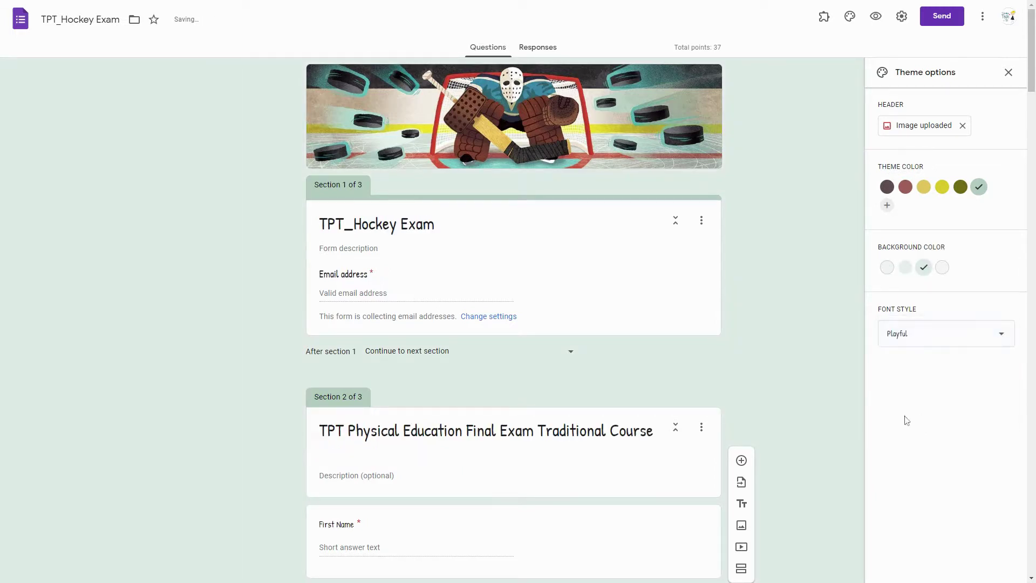
- Preview the themed TPT_Hockey Exam form as respondents see it
{"action": "left_click", "coordinate": [876, 19]}
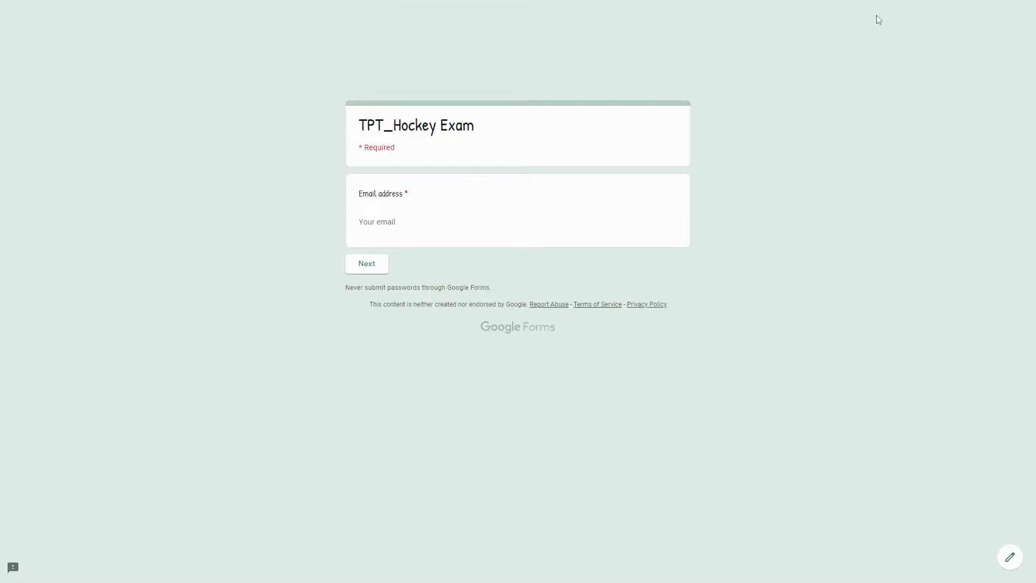